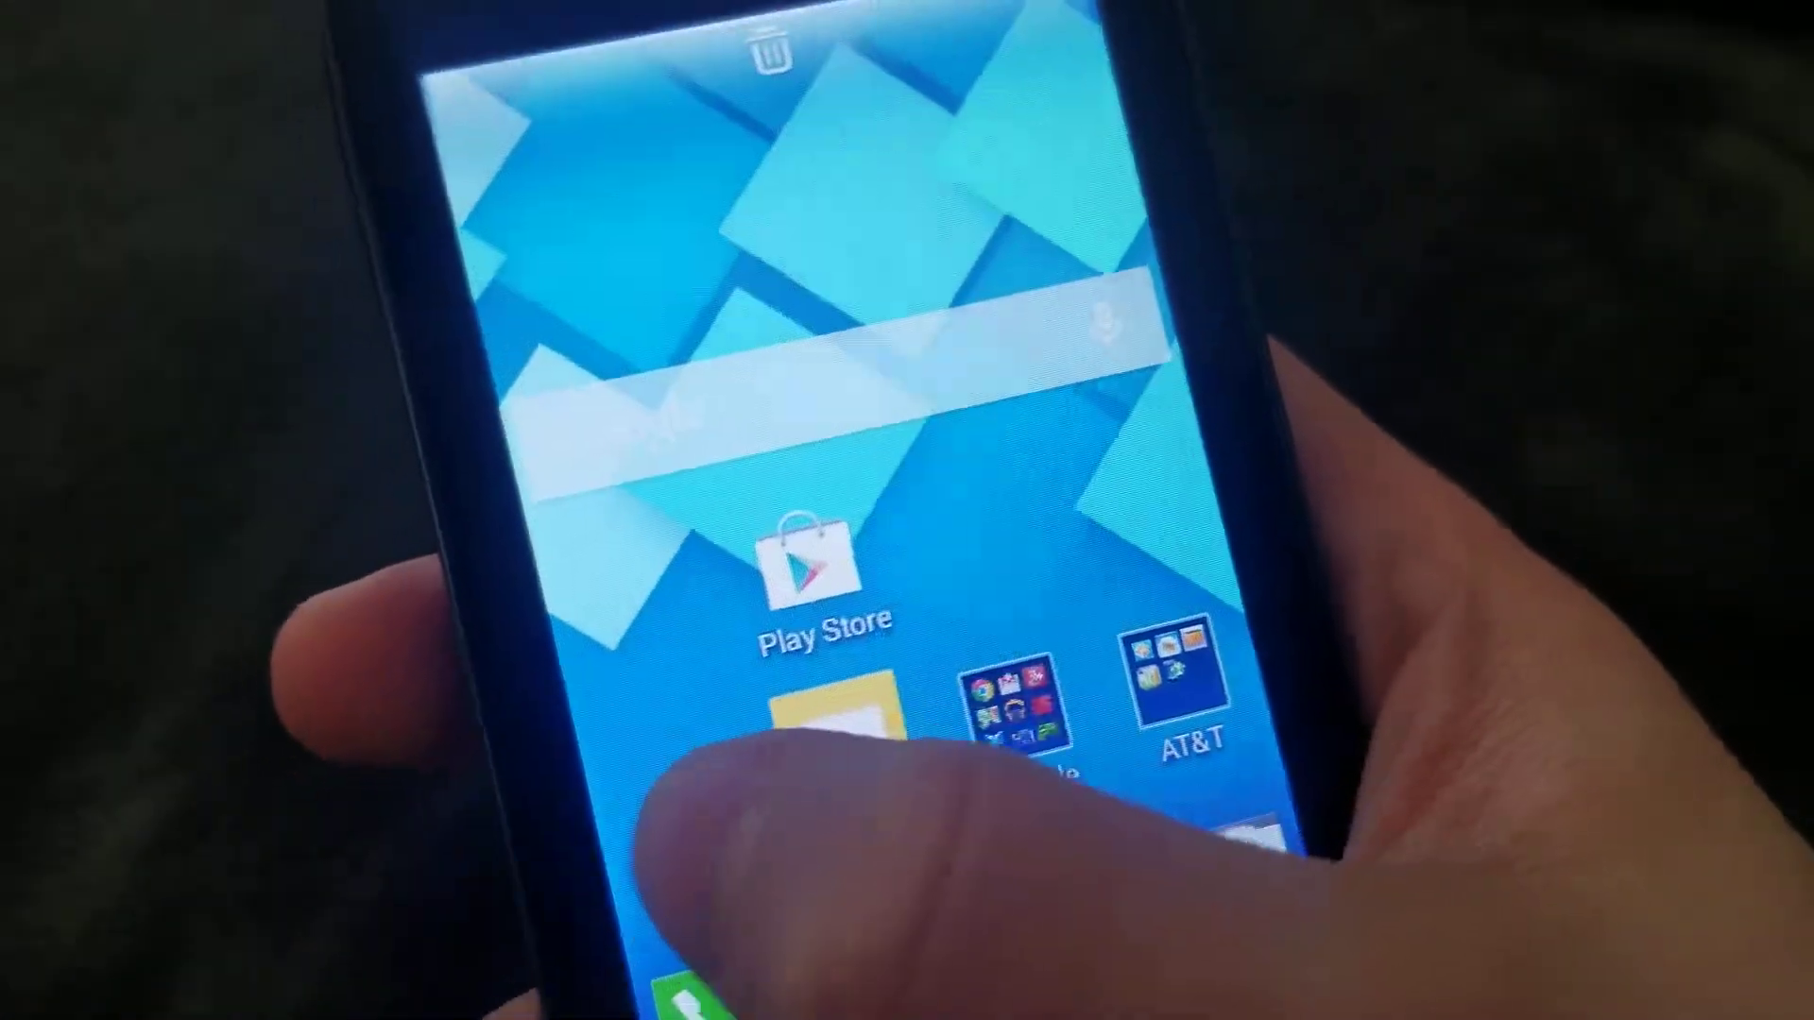
Drag Messaging, Play Store and the Google folder into one home screen row beside AT&T.
{"action": "left_click_drag", "start_coordinate": [765, 751], "coordinate": [716, 794]}
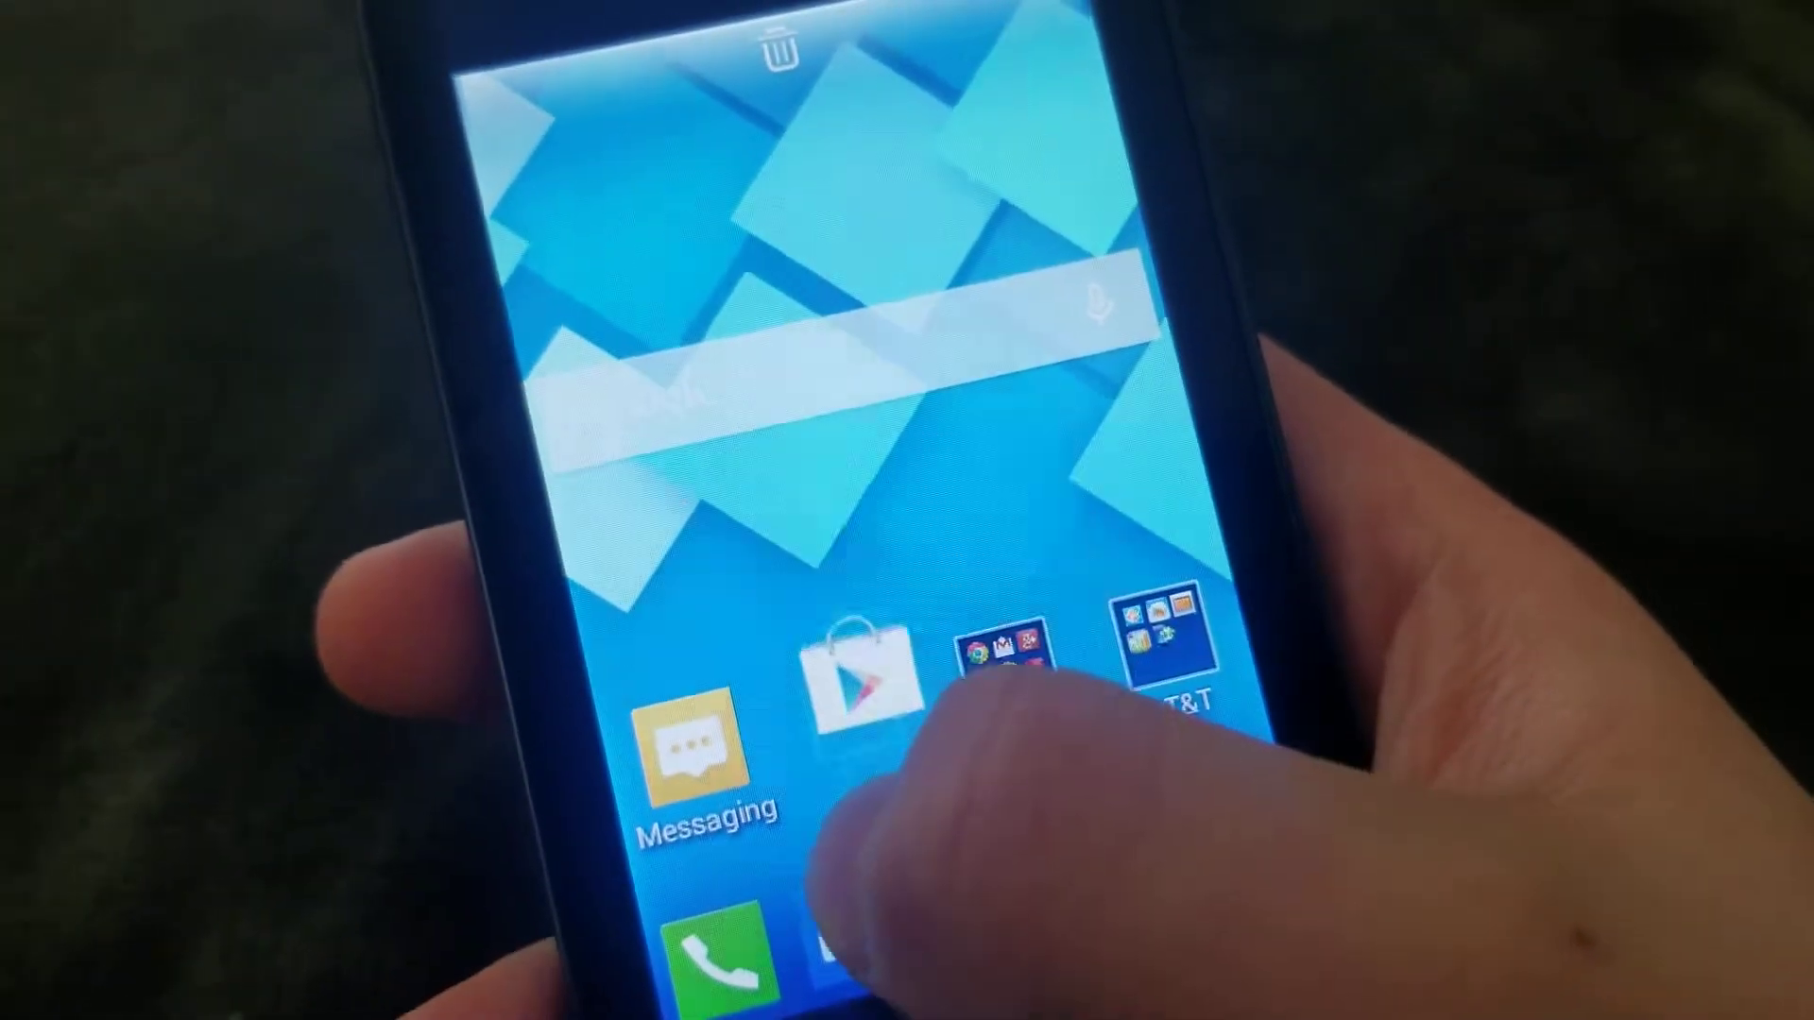
{"action": "left_click_drag", "start_coordinate": [857, 674], "coordinate": [851, 694]}
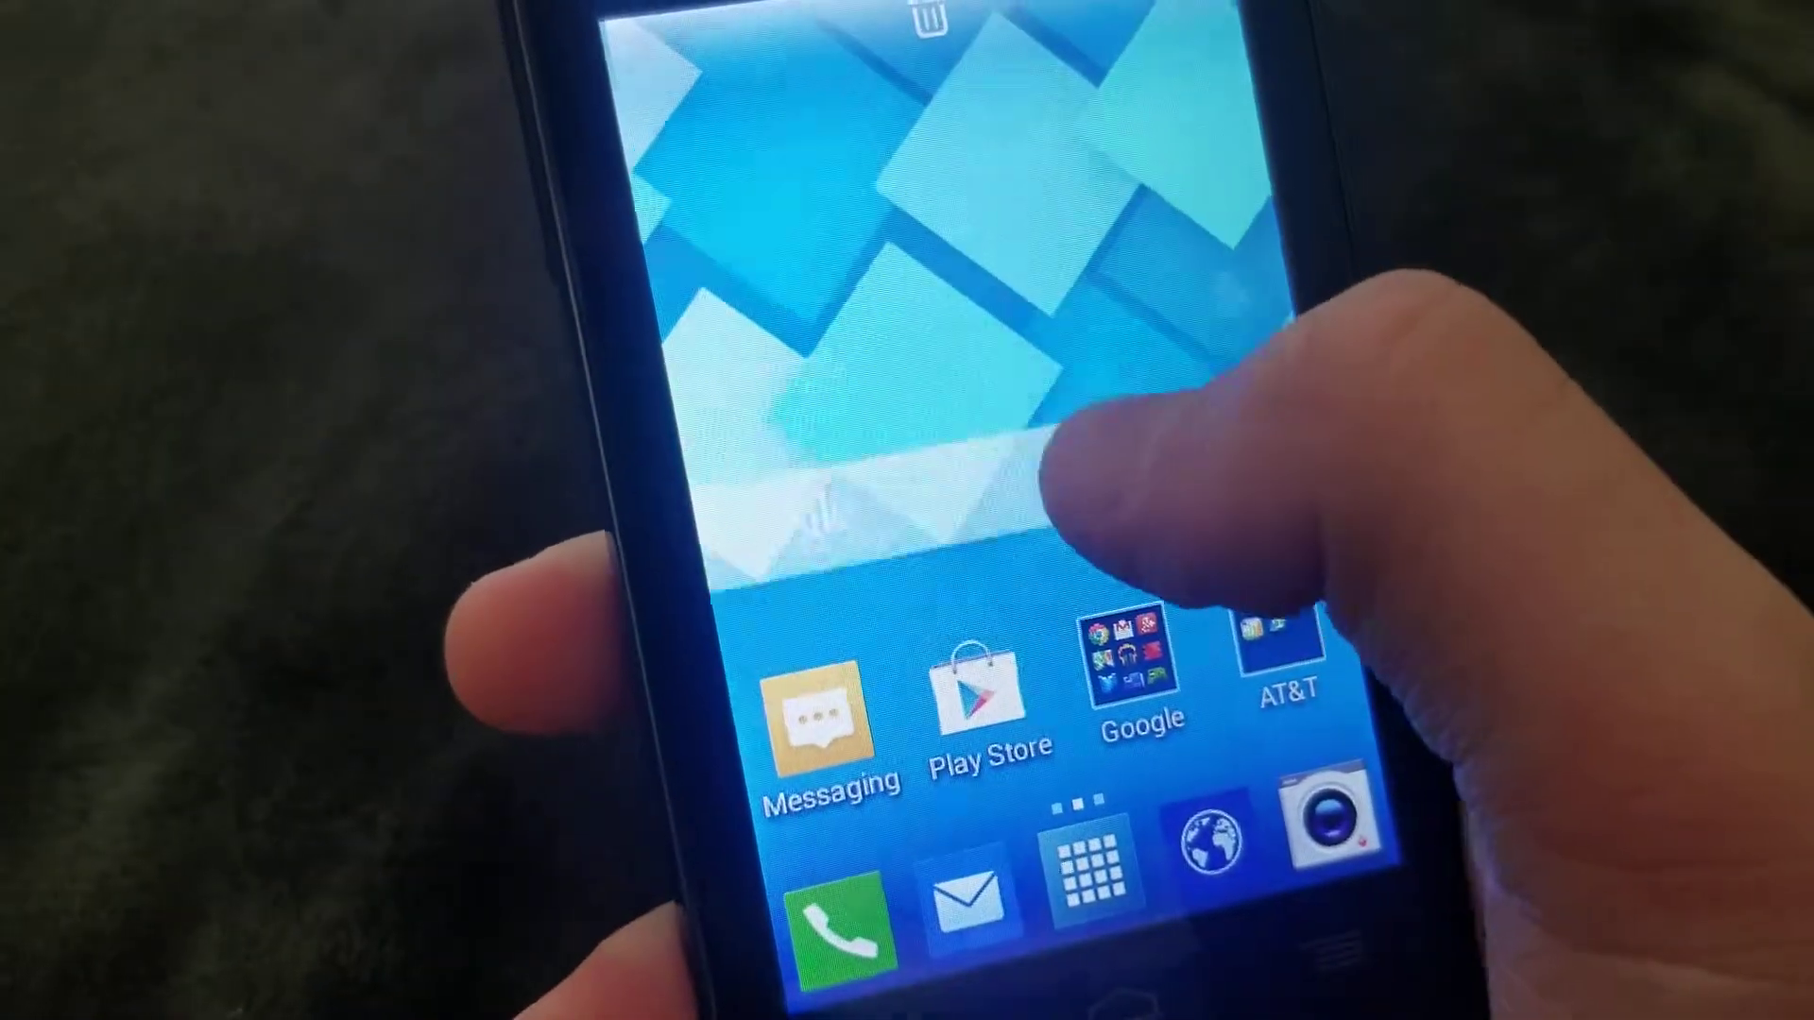
{"action": "left_click_drag", "start_coordinate": [1120, 489], "coordinate": [1099, 510]}
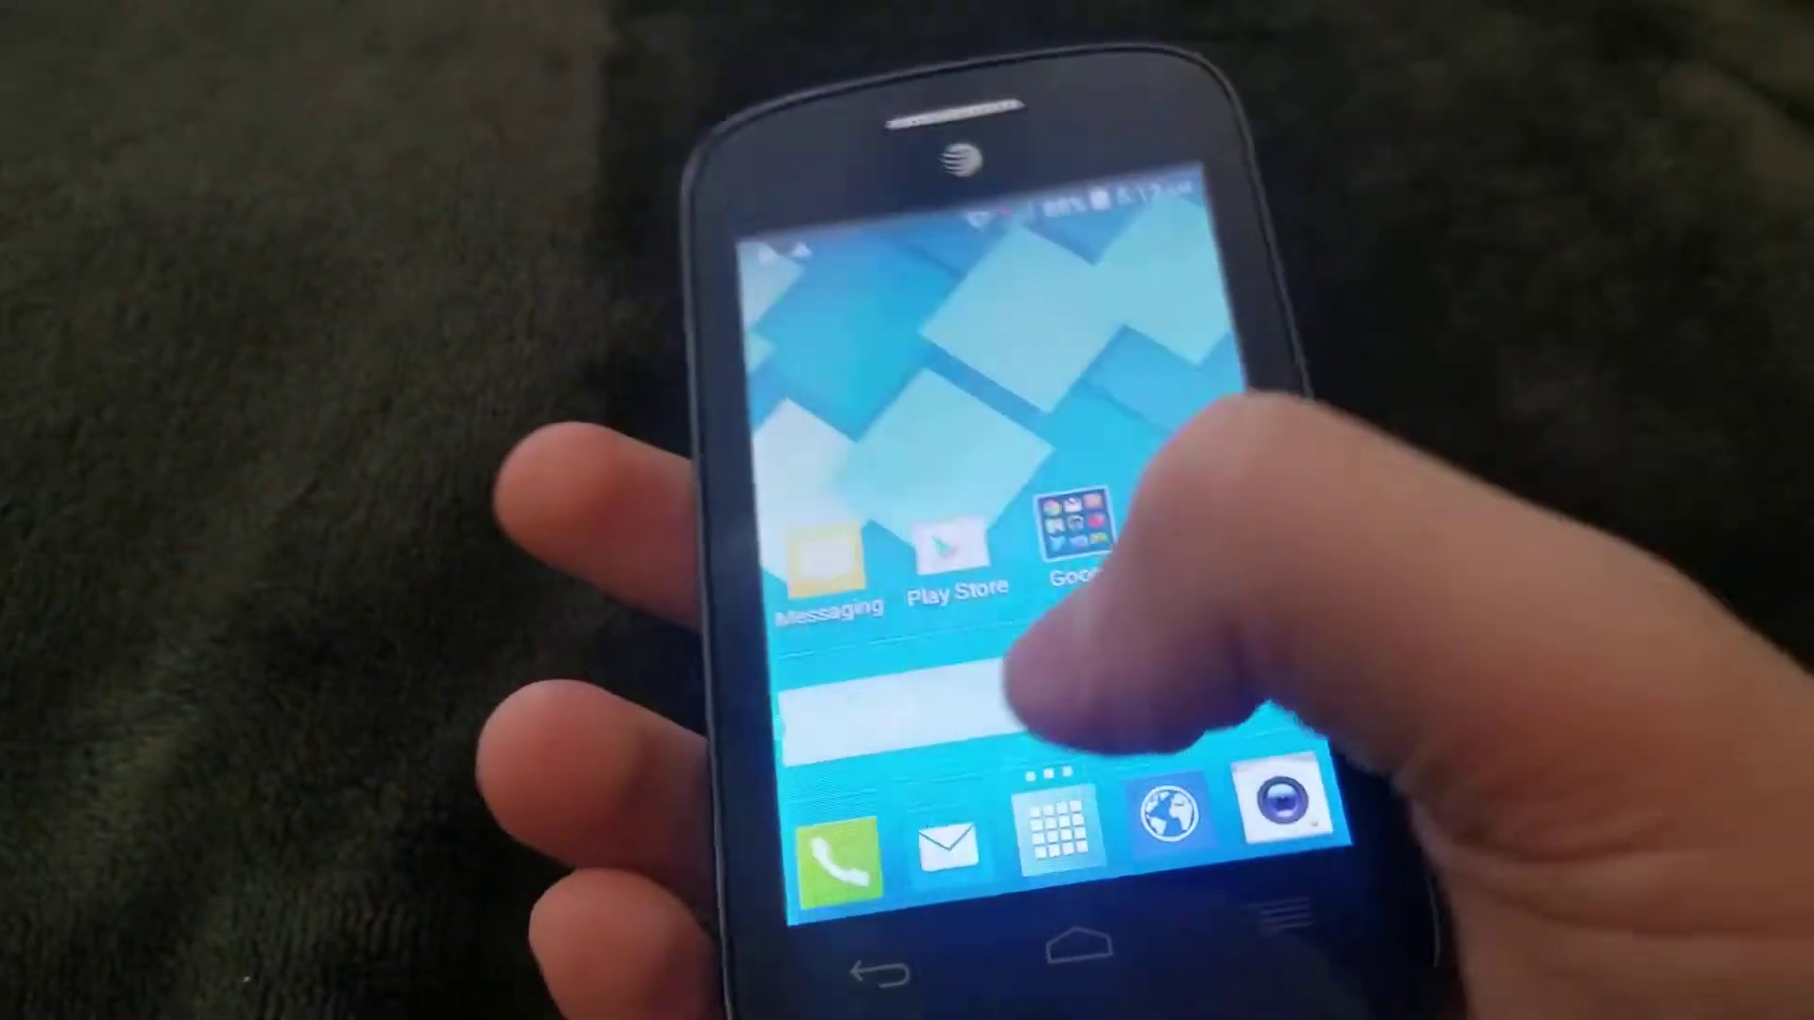